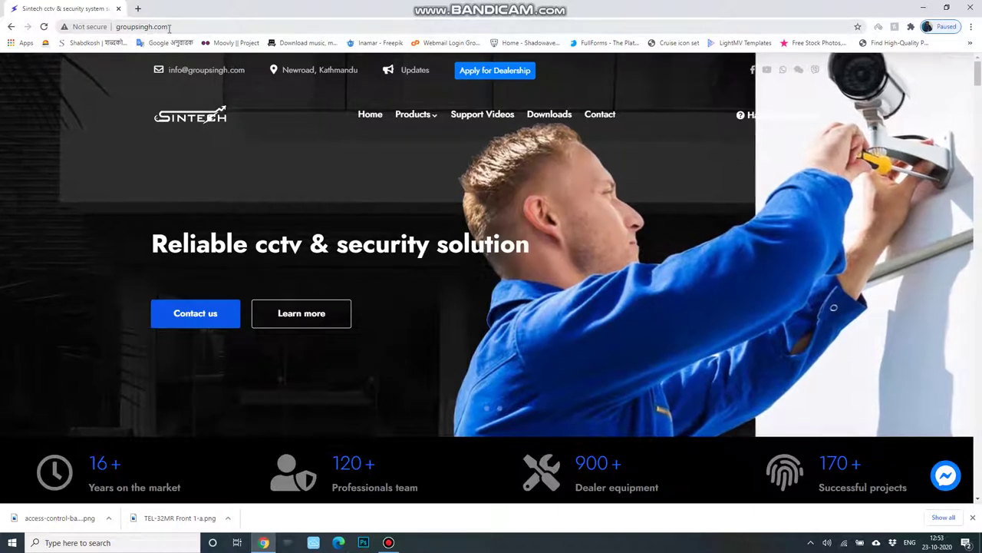
Download the VMS 1.0 (Master CMS) package from the DVR & NVR downloads list using IDM
left_click(560, 122)
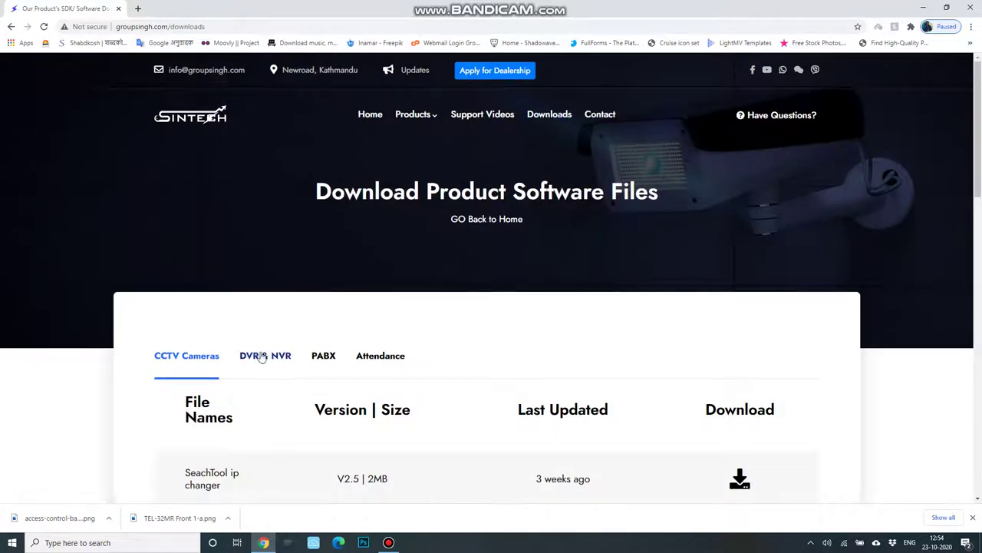
left_click(276, 362)
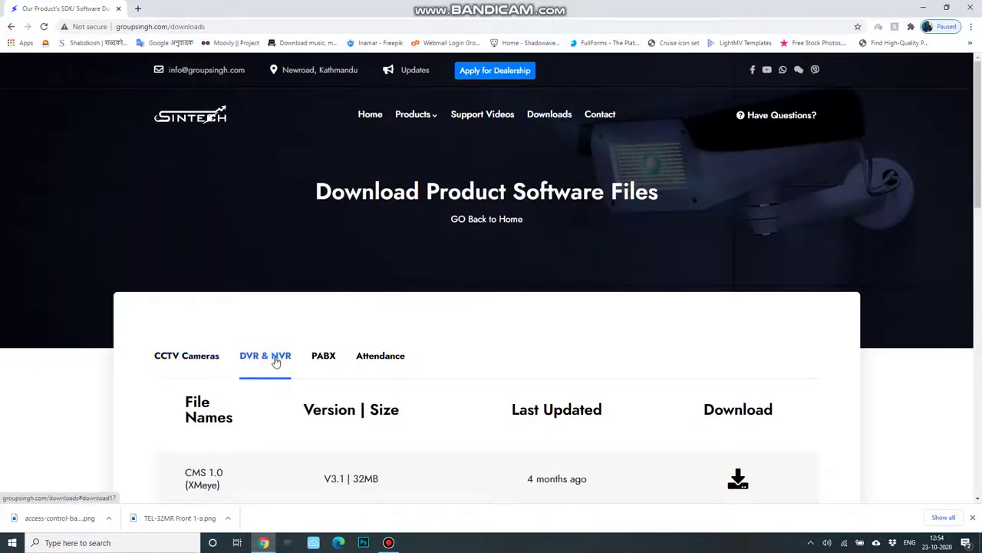
scroll(276, 361, "down", 7)
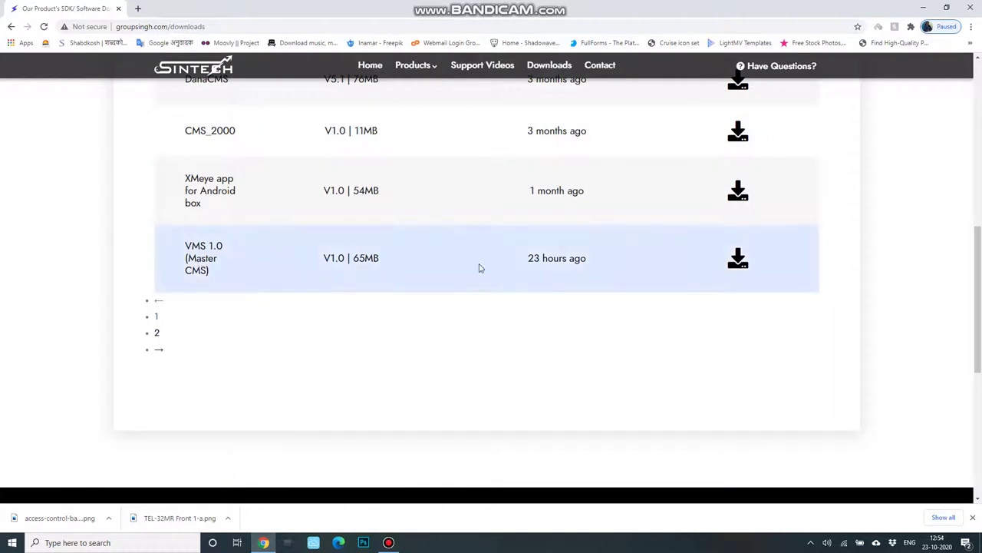
left_click(740, 260)
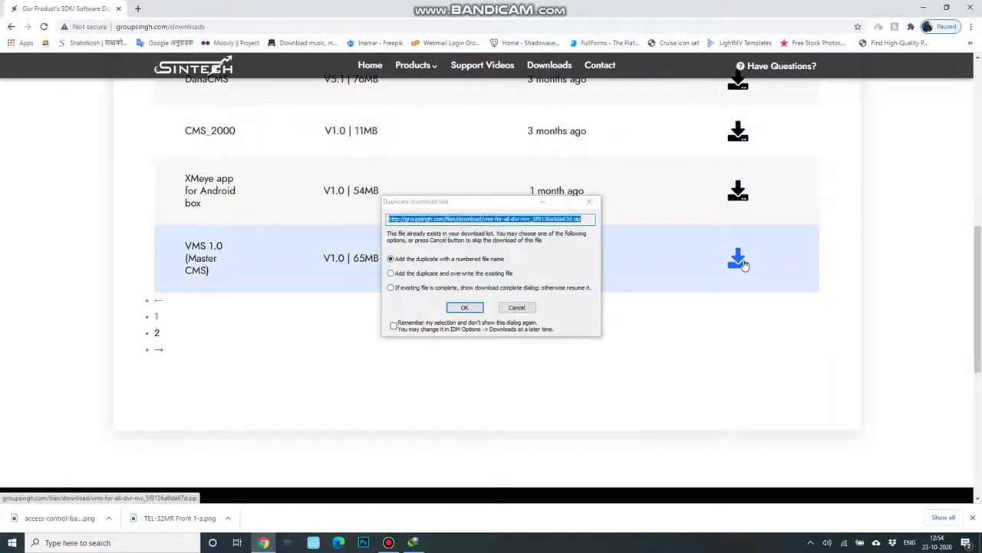
left_click(466, 307)
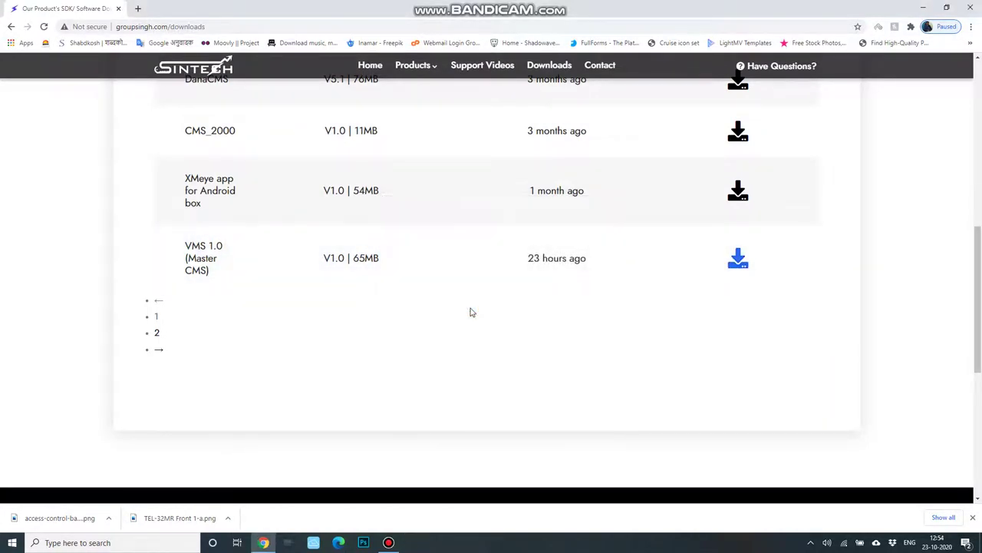
left_click(490, 316)
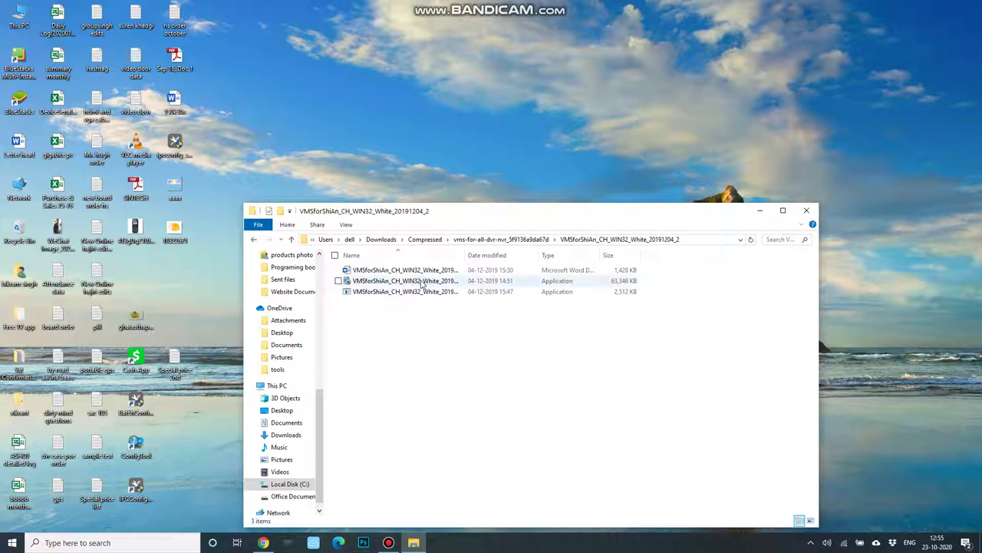
Run the 63,346 KB VMS installer application from the extracted folder
left_click(390, 285)
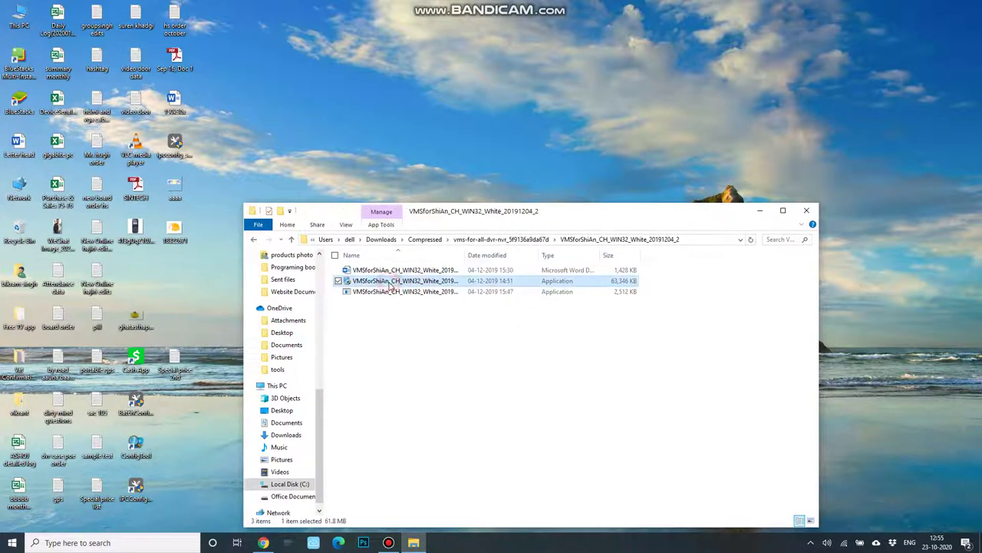
double_click(390, 284)
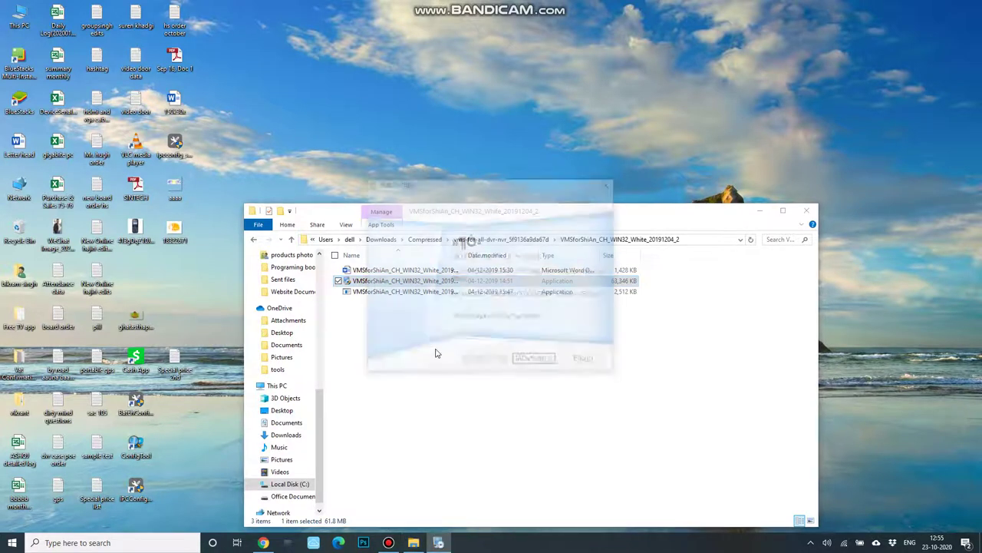
Install VMS 1.0.2.8 accepting the default folder and VMS Start Menu group, then finish
left_click(546, 362)
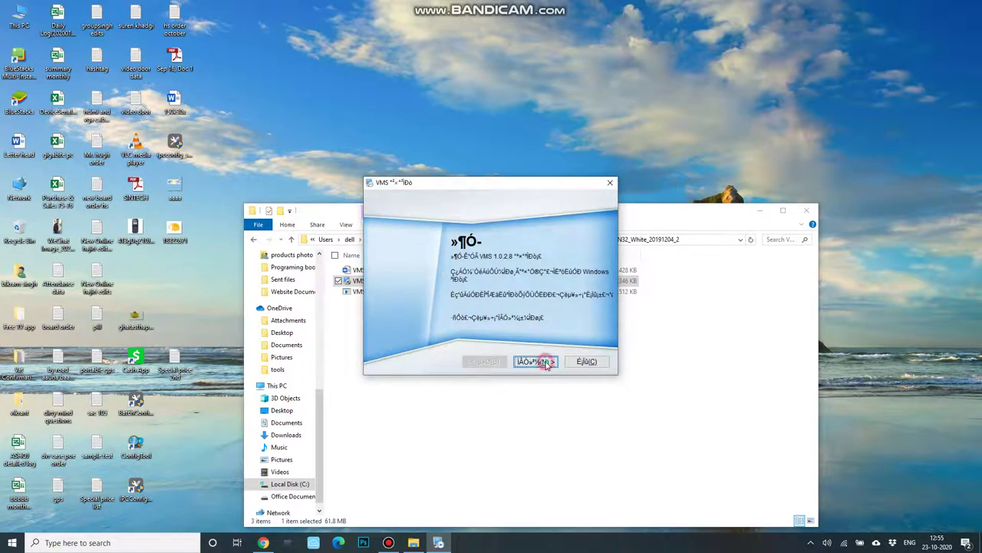
left_click(545, 362)
left_click(547, 363)
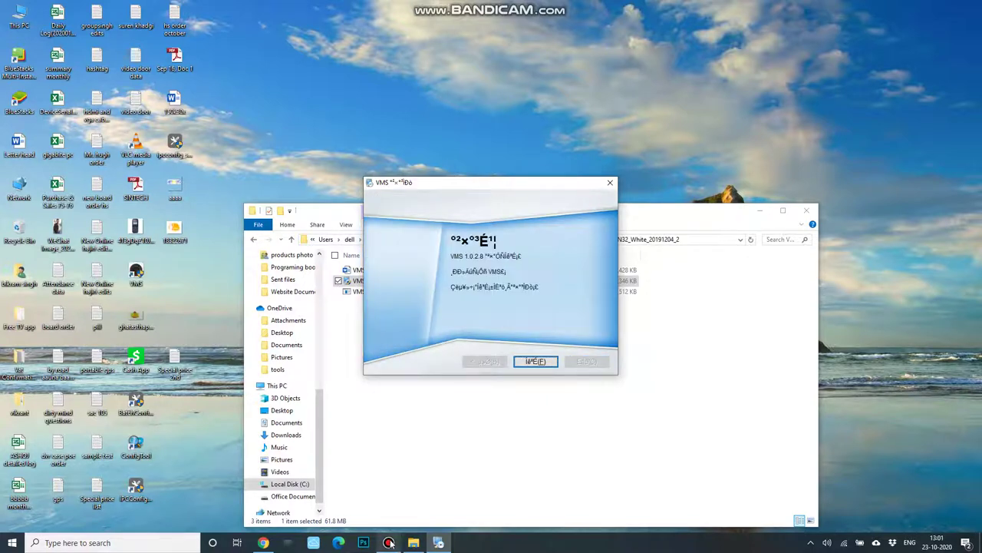
left_click(390, 543)
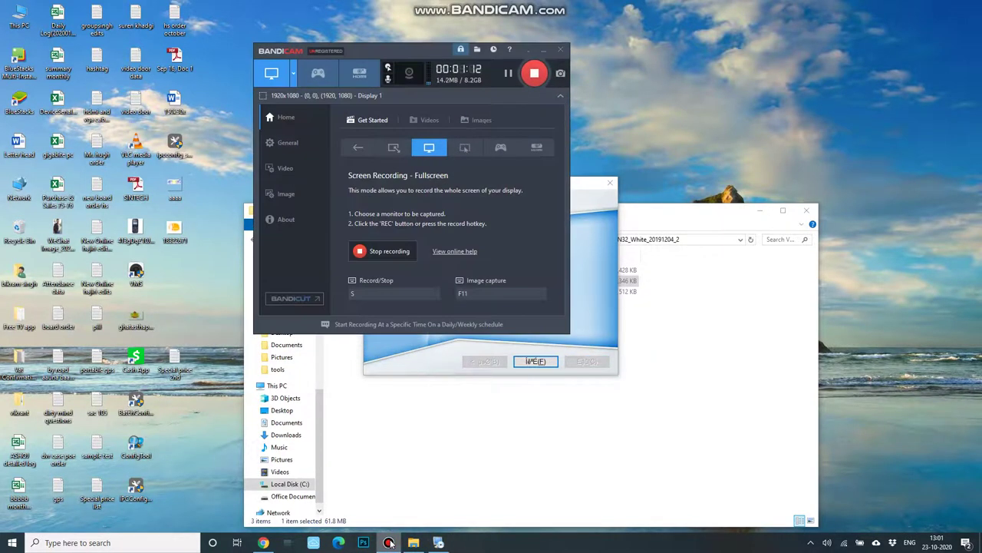
left_click(389, 543)
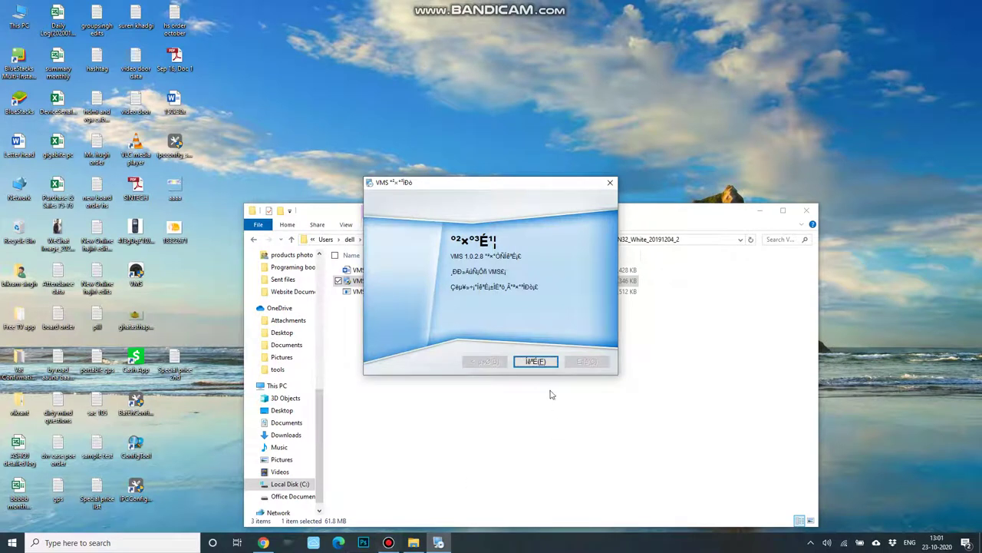
left_click(535, 361)
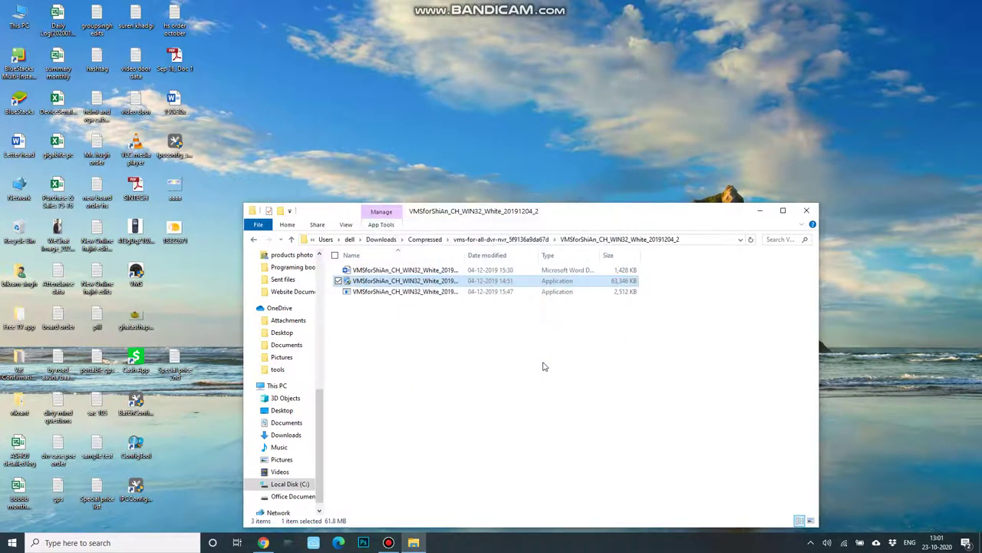
left_click(137, 273)
Launch VMS from its desktop shortcut, log in, and open the 系统配置 settings
double_click(138, 272)
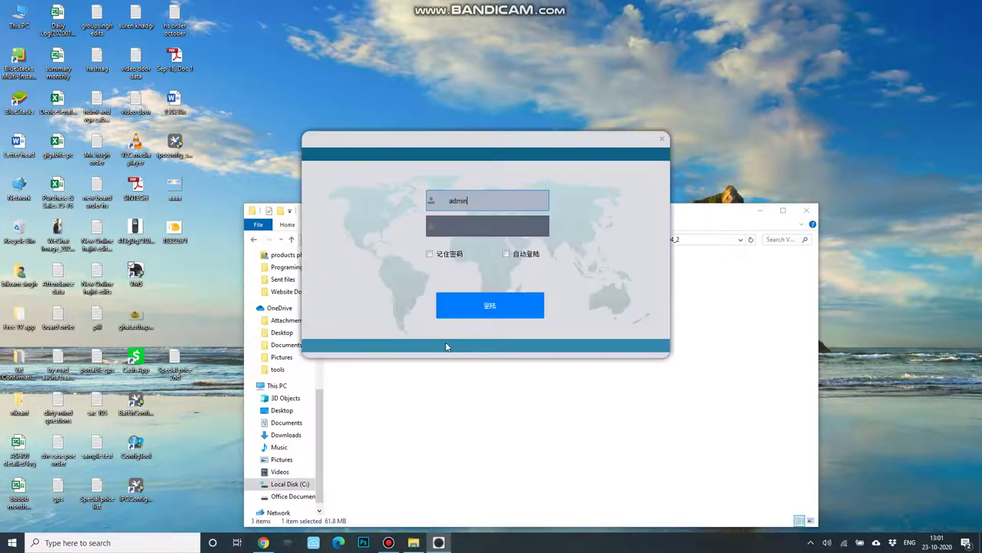
left_click(502, 305)
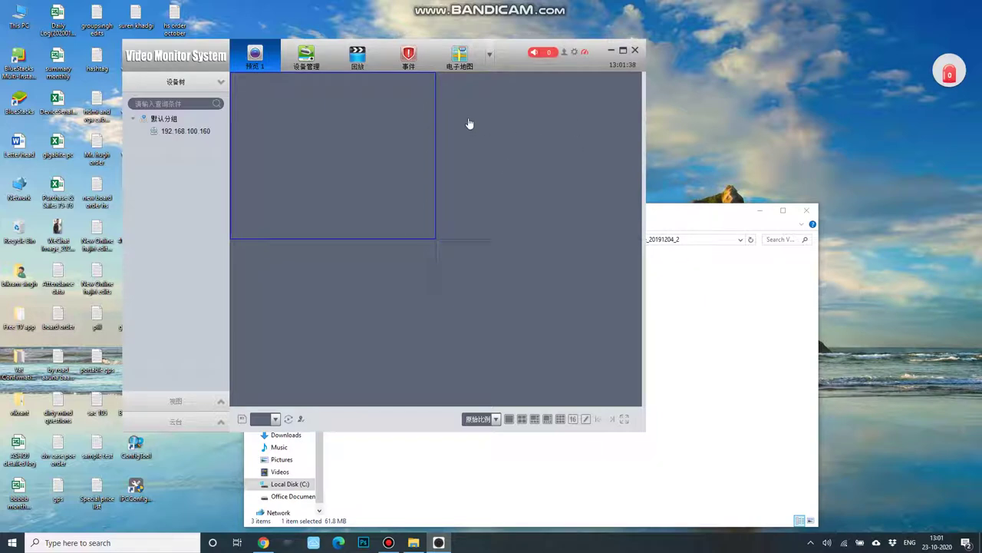
left_click(576, 53)
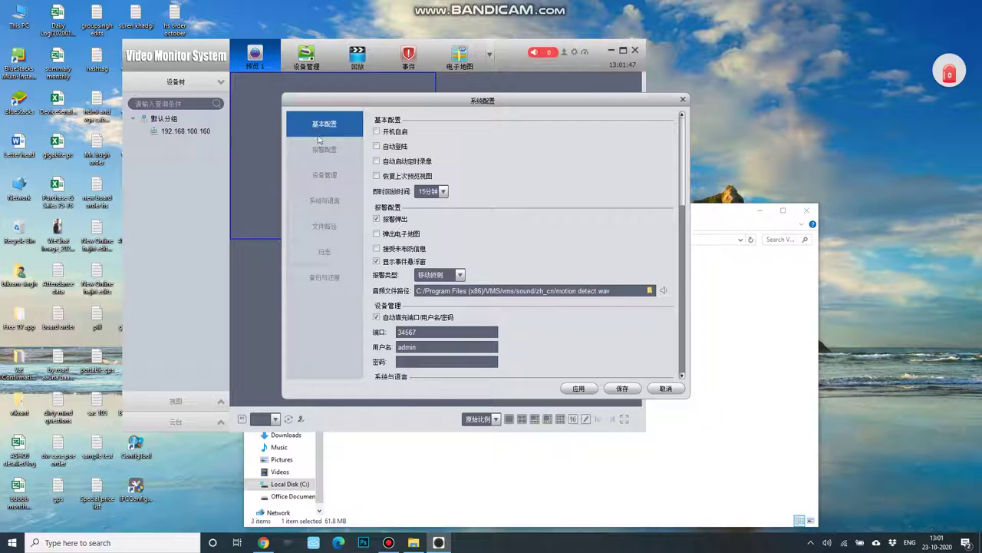
Switch the interface language to English, restart and log back in, then view the Devices page
left_click(326, 201)
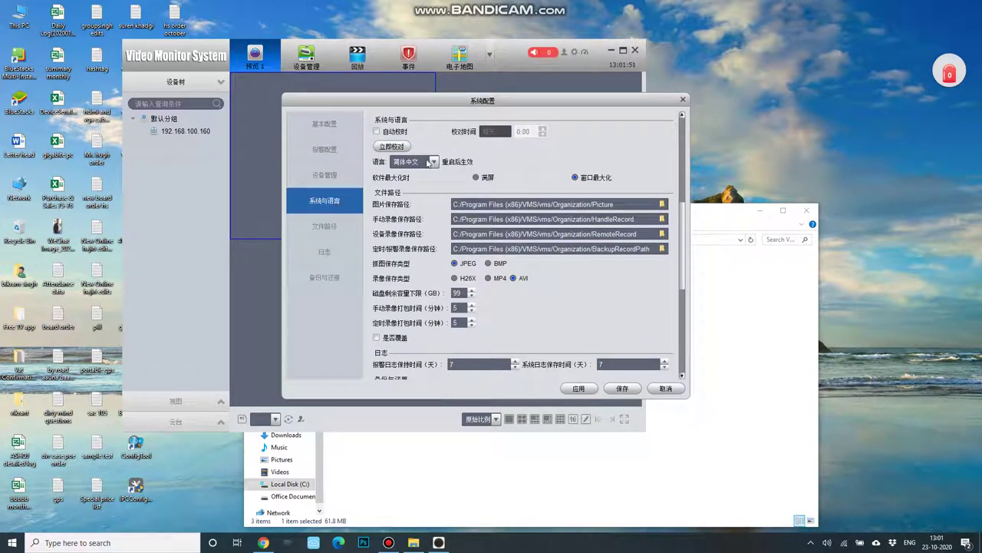
left_click(435, 162)
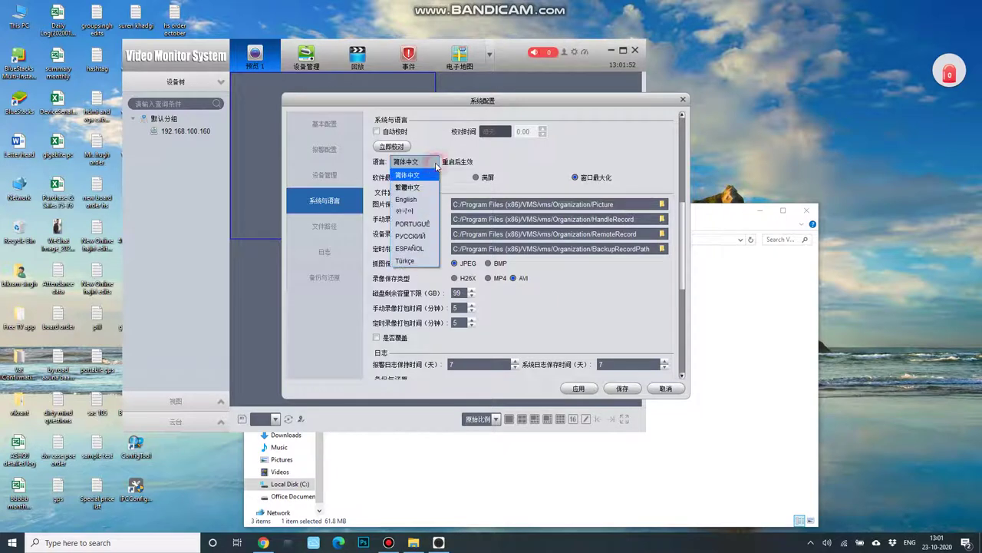
left_click(417, 204)
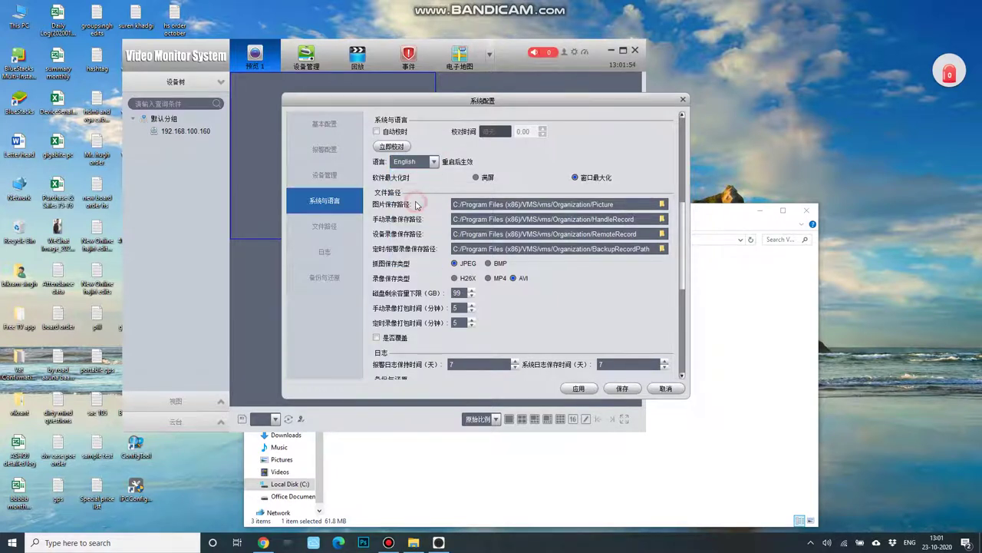
left_click(622, 388)
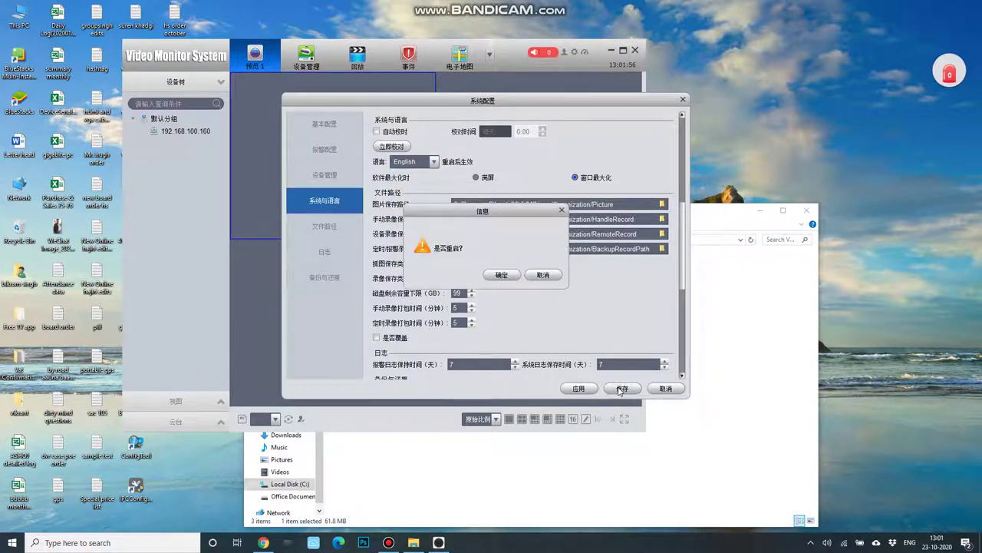
left_click(500, 275)
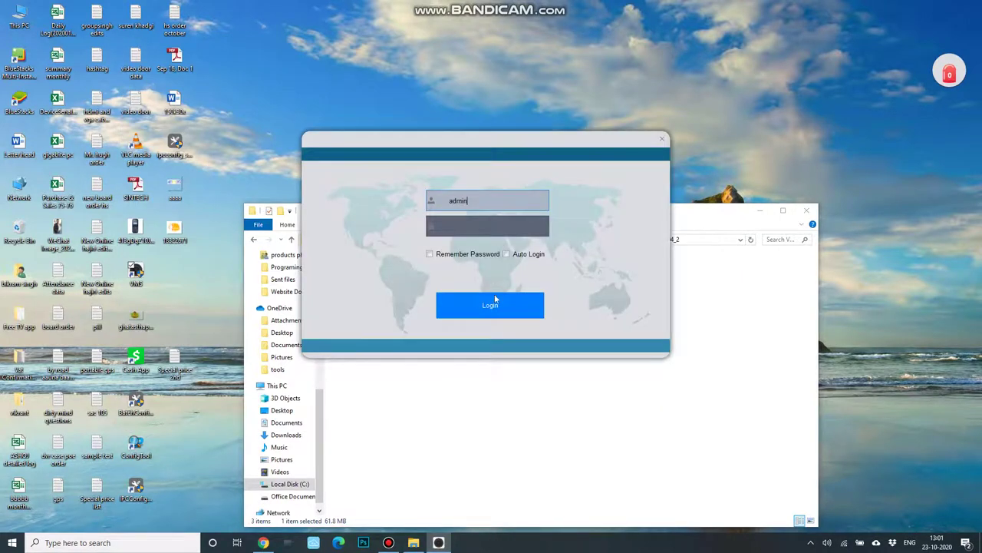
left_click(487, 304)
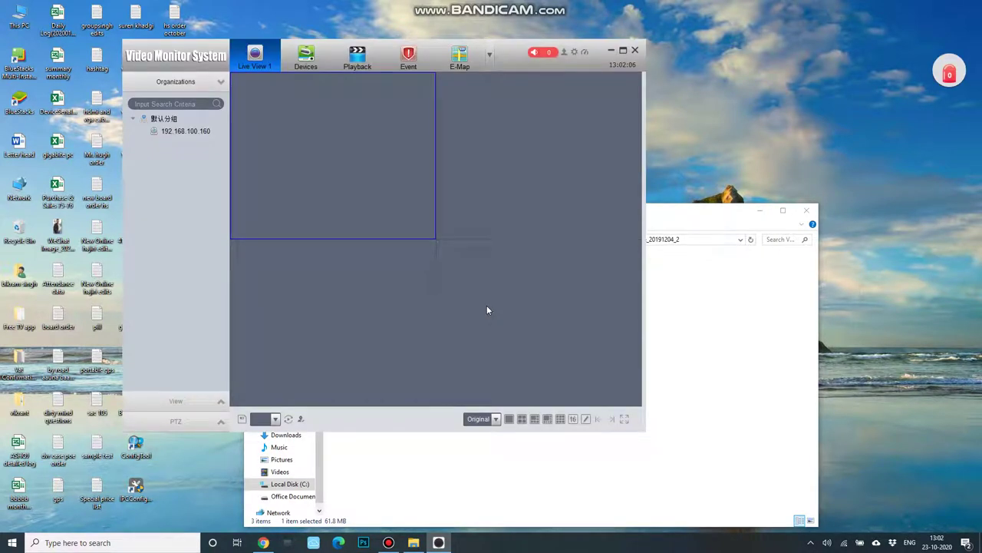
left_click(315, 61)
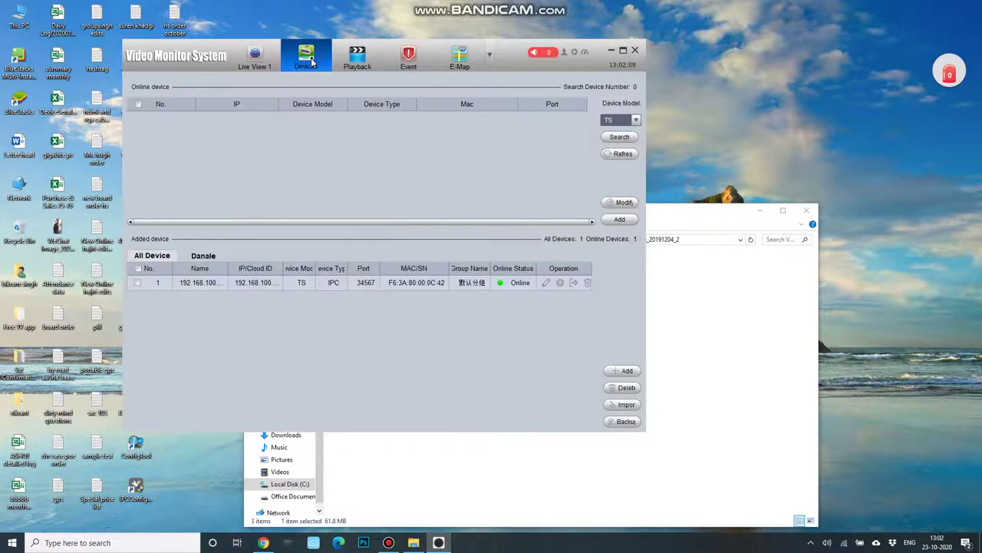
Begin a manual device add named 'camera' with the model set to XM
left_click(626, 371)
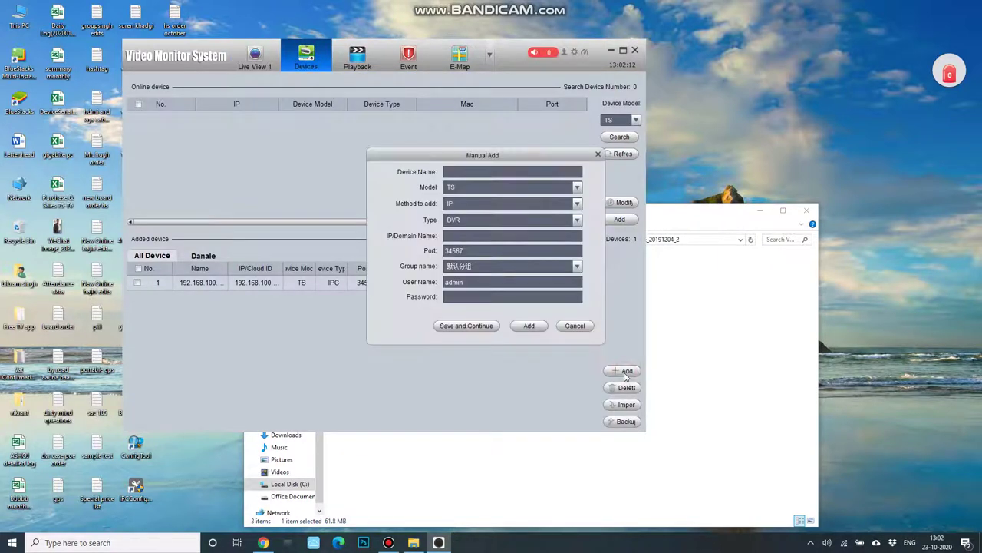
left_click(500, 170)
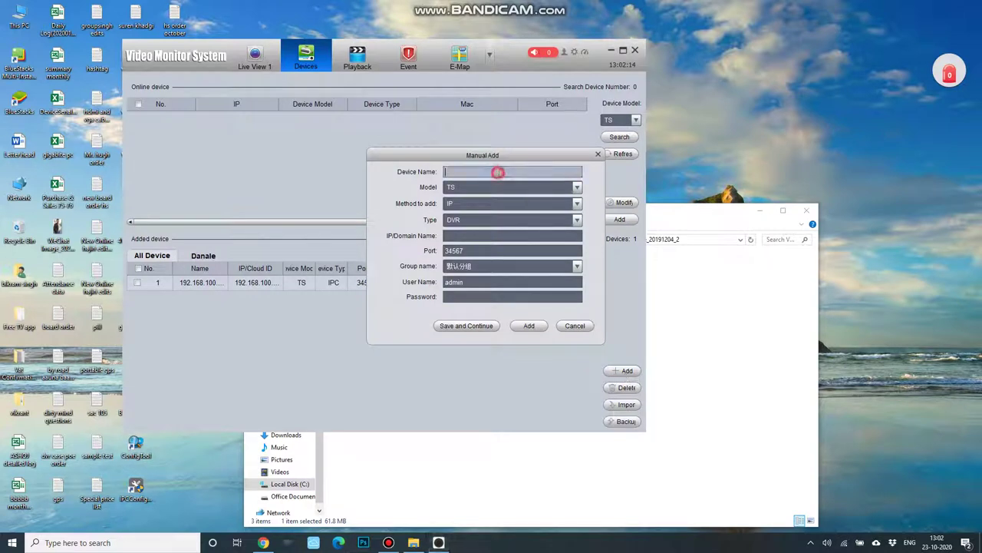
type("camera")
left_click(575, 189)
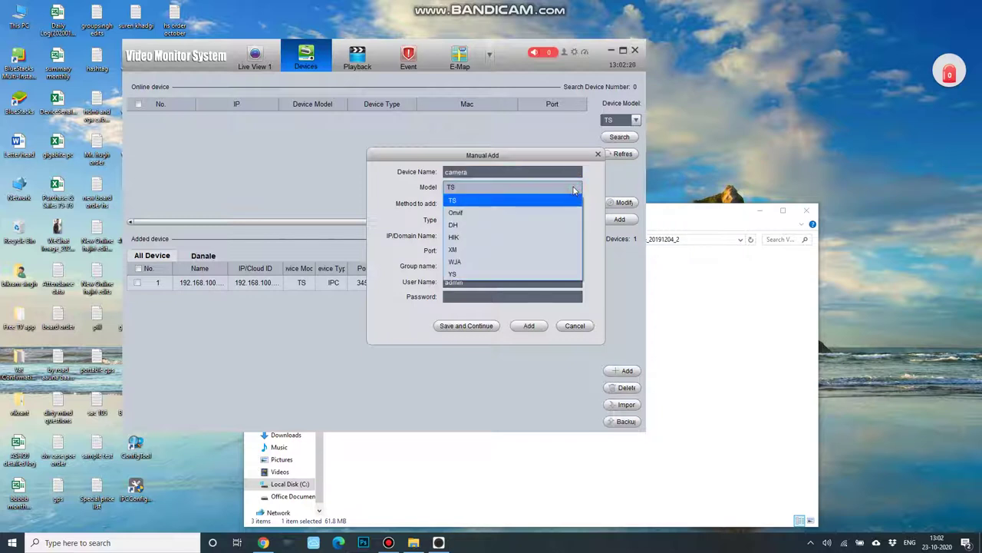
left_click(463, 251)
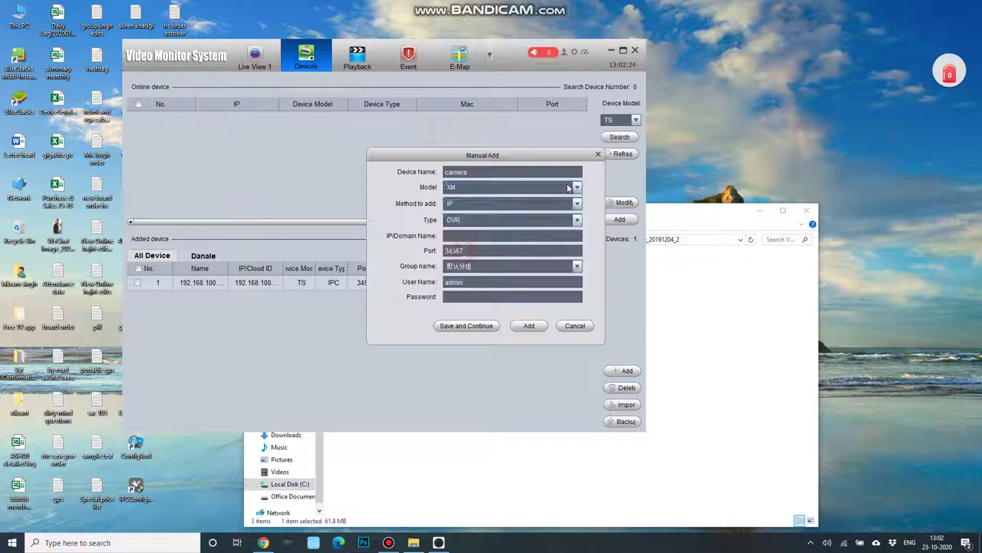
left_click(571, 188)
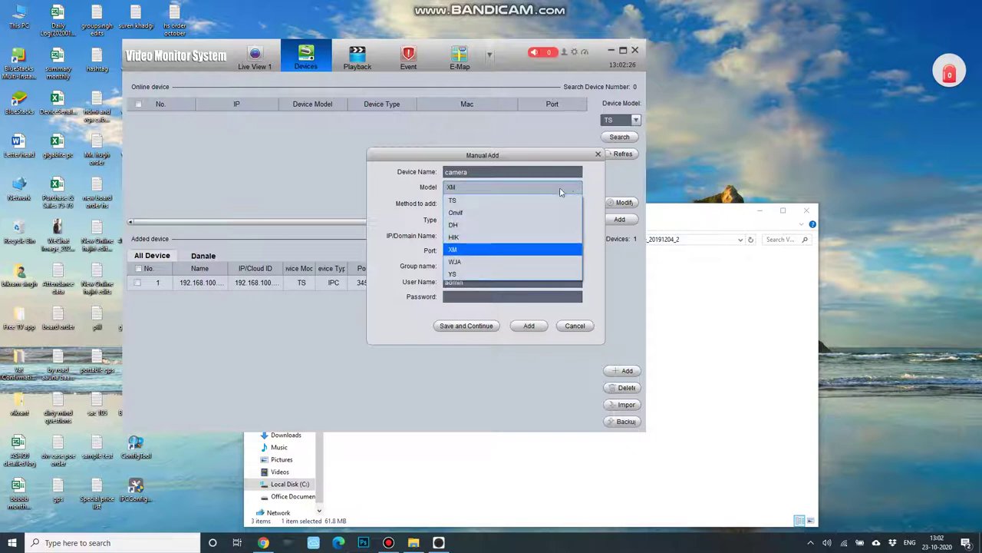
left_click(471, 201)
left_click(542, 192)
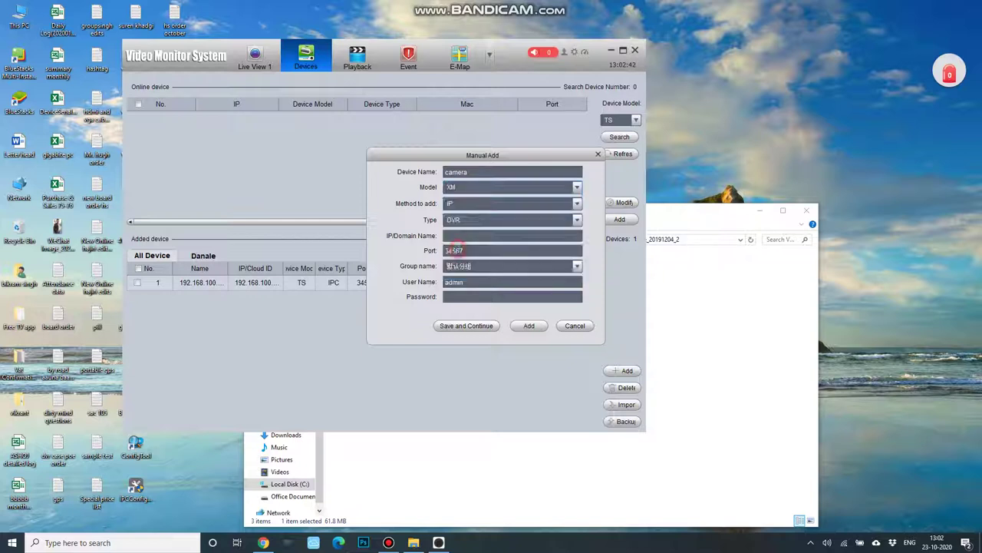
left_click(458, 253)
left_click(482, 206)
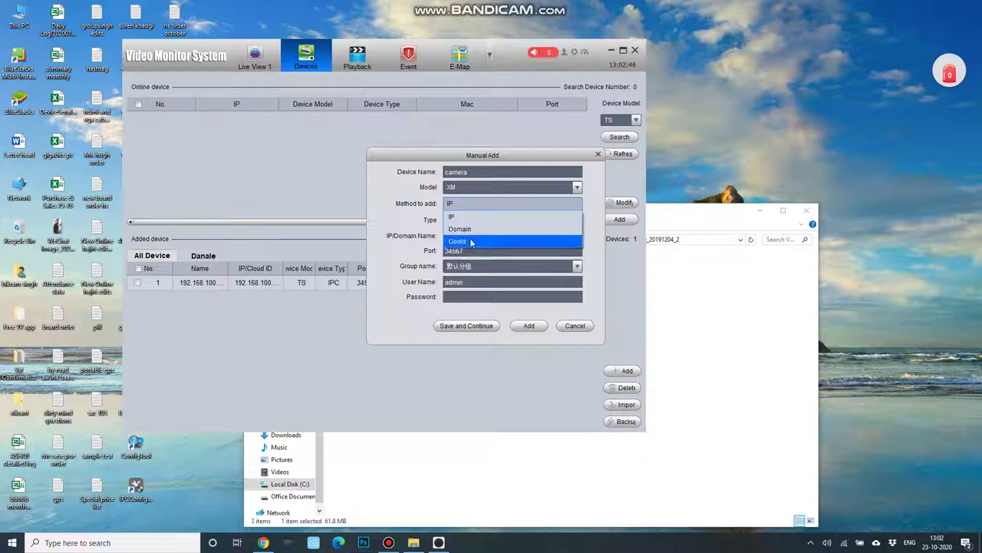
Add the camera DVR via the Cloud method with its pasted cloud ID and device password
left_click(470, 240)
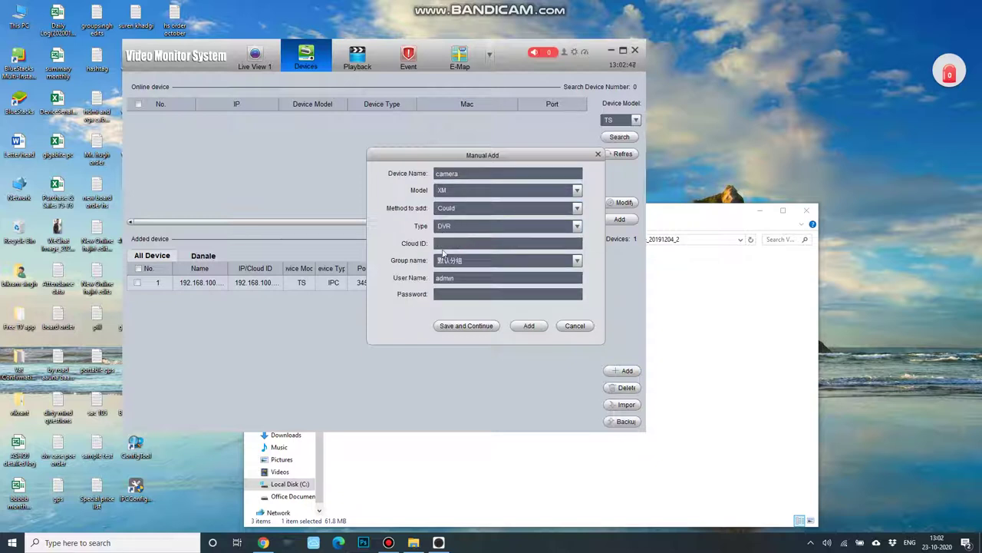
left_click(447, 243)
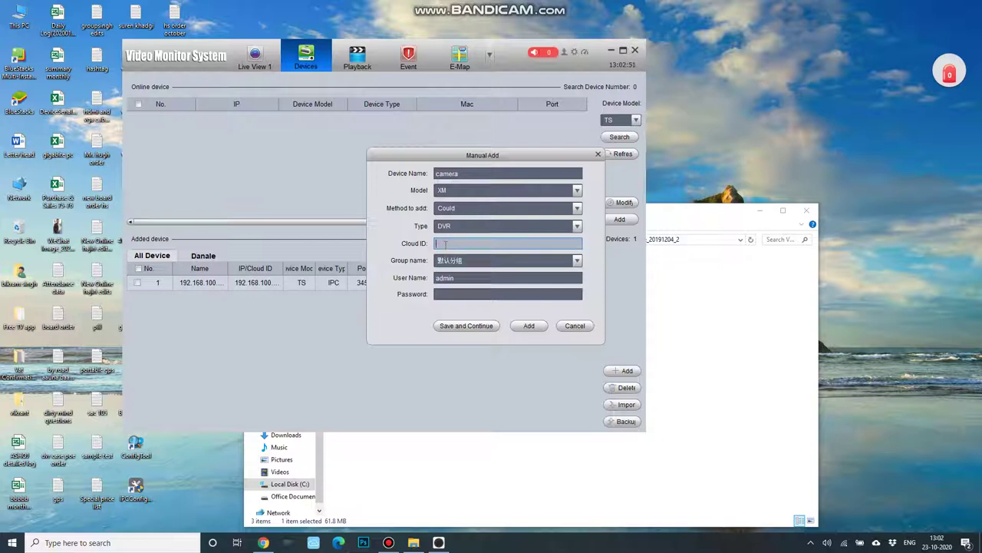
type("7ae3be60e31f31b0")
left_click(466, 294)
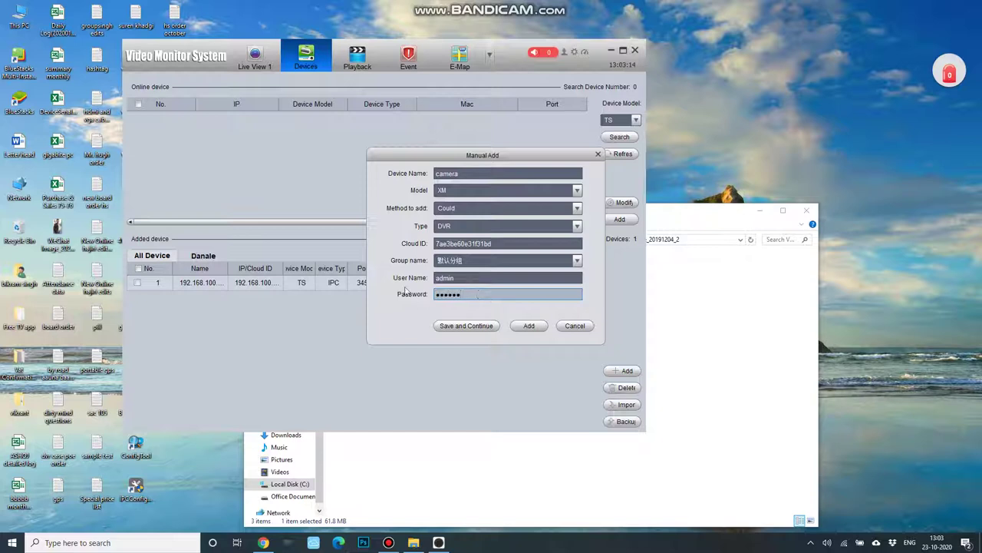
left_click(529, 327)
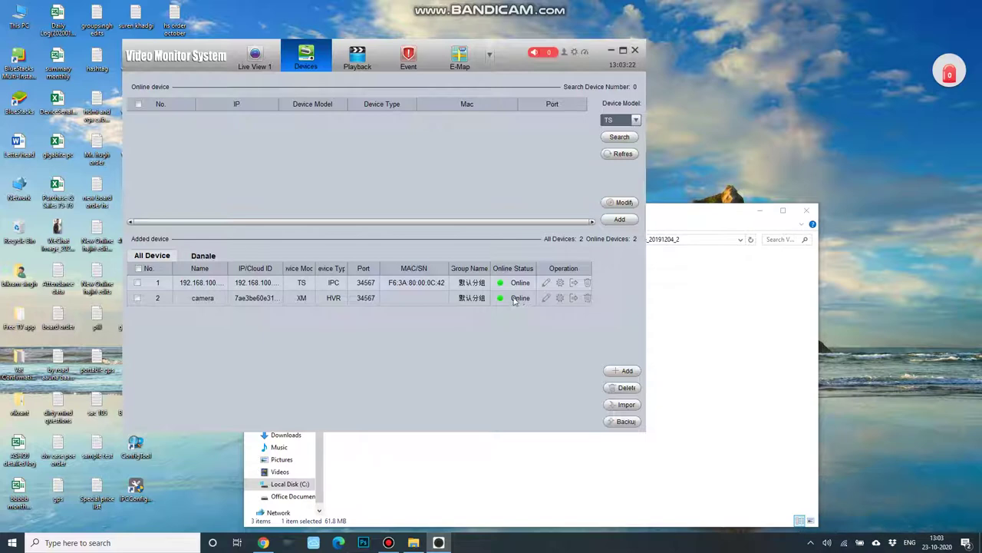
left_click(622, 51)
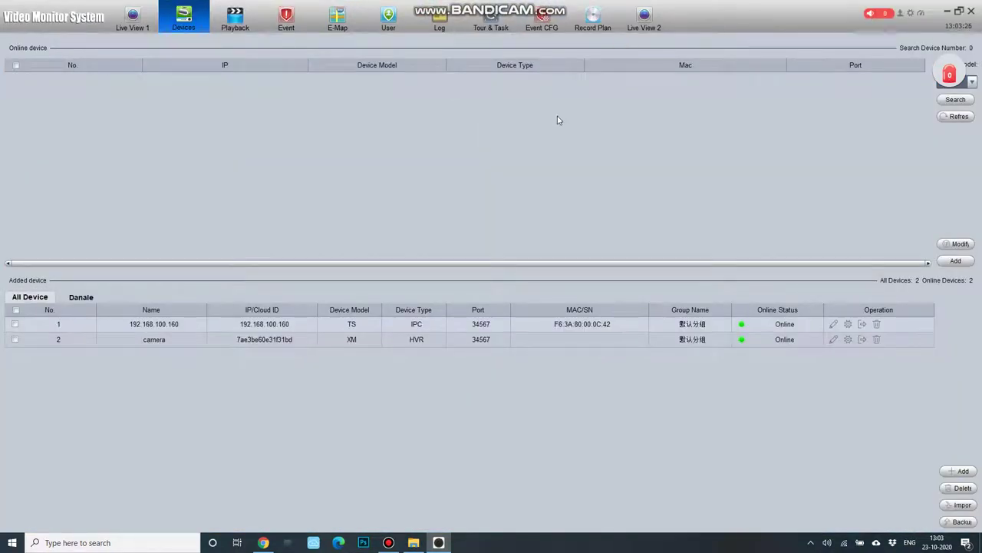
Open all four camera channels as substreams in Live View, then minimize VMS
left_click(132, 18)
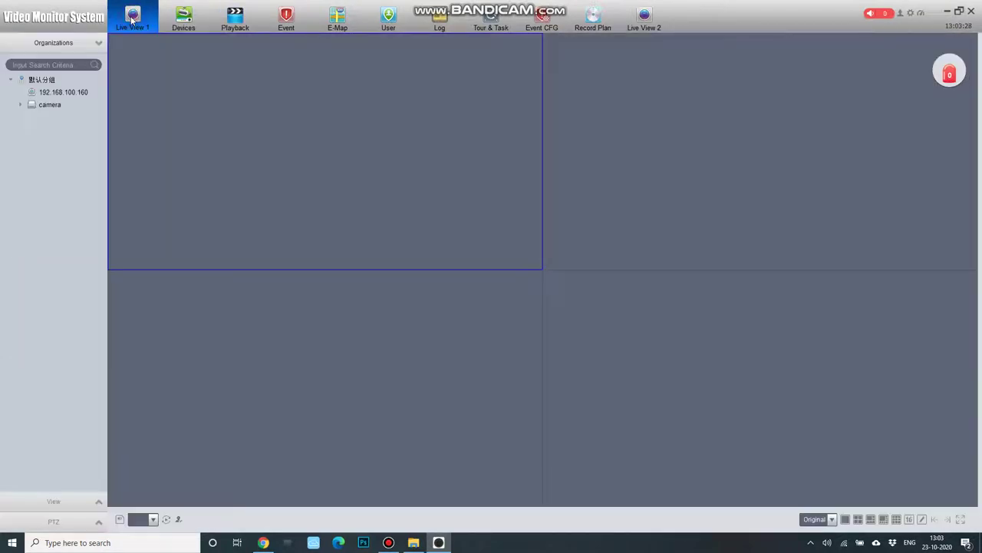
double_click(31, 105)
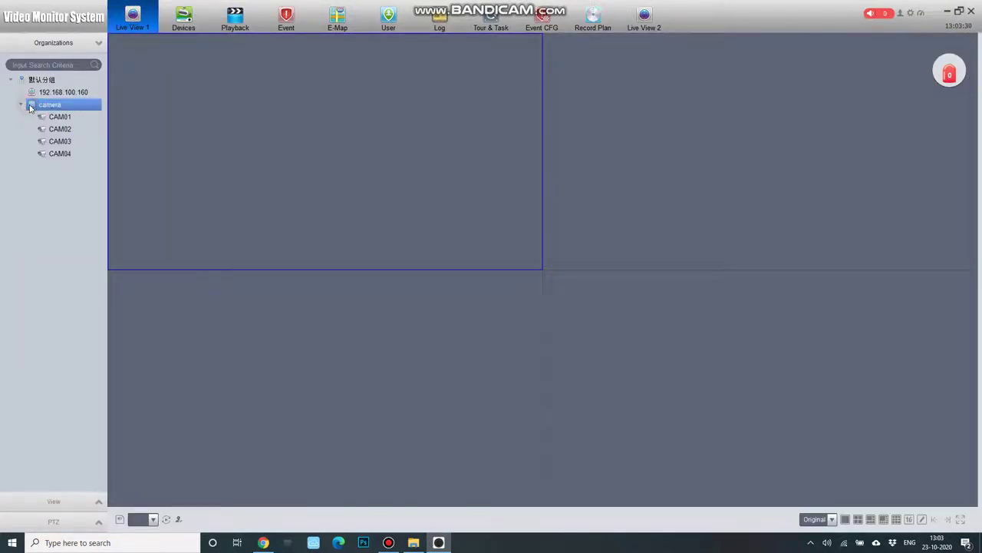
right_click(45, 109)
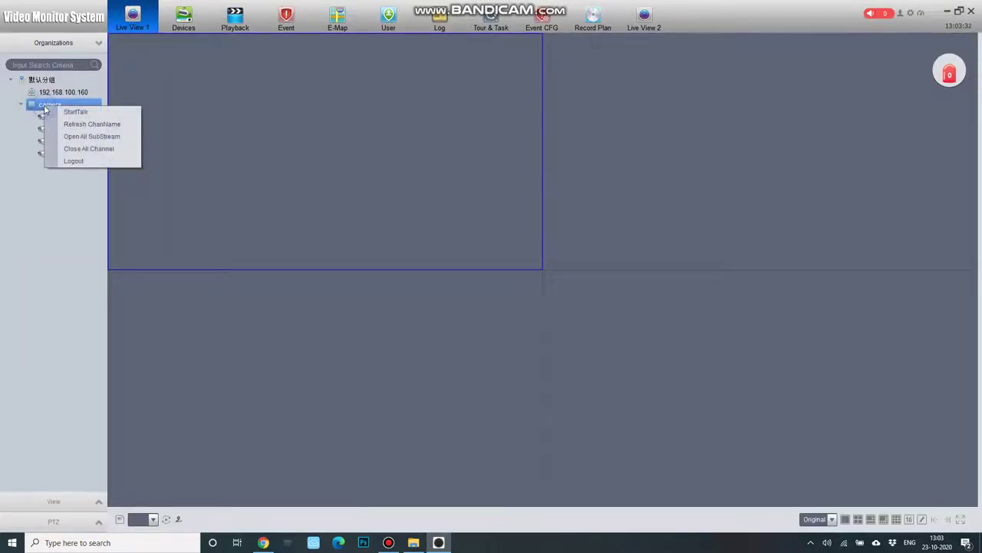
left_click(97, 140)
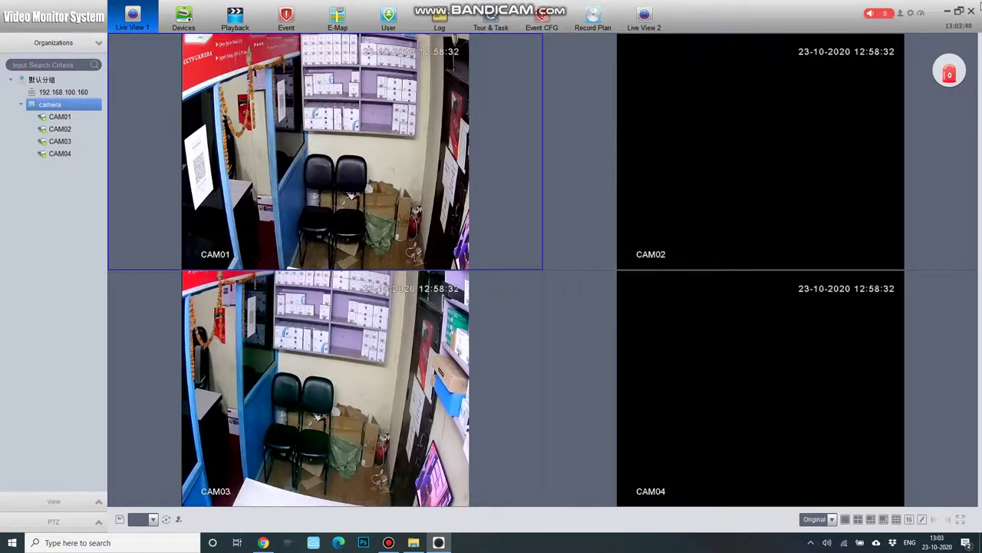
left_click(951, 12)
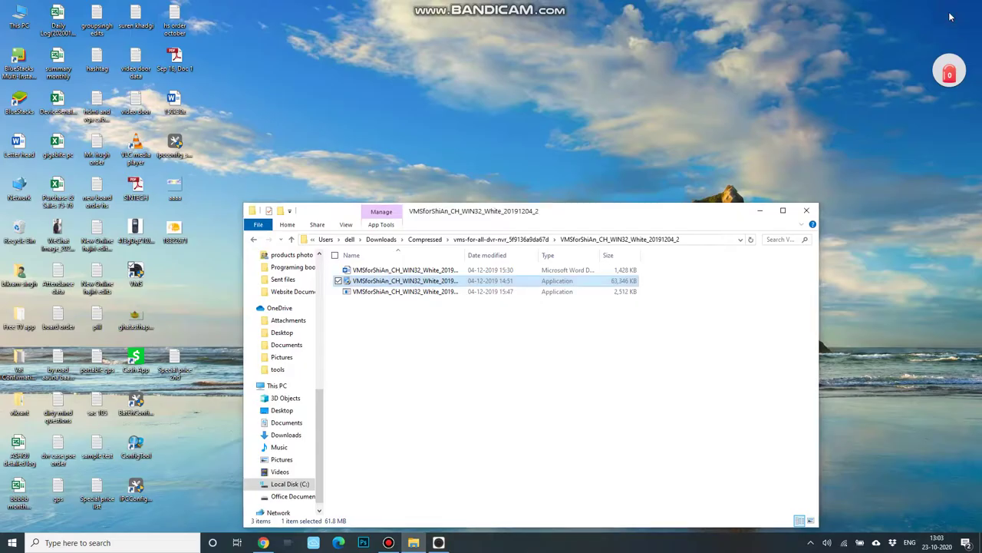